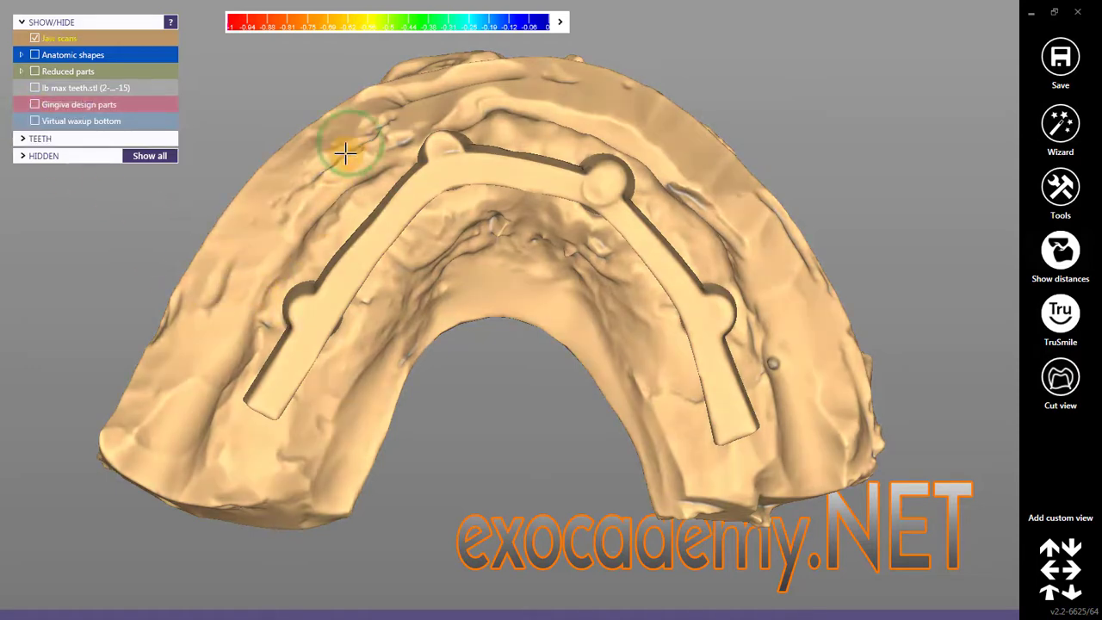
# Display the gingiva design parts and the reduced parts together with the jaw scan.
pyautogui.moveTo(348, 150); pyautogui.dragTo(352, 143, button='right')
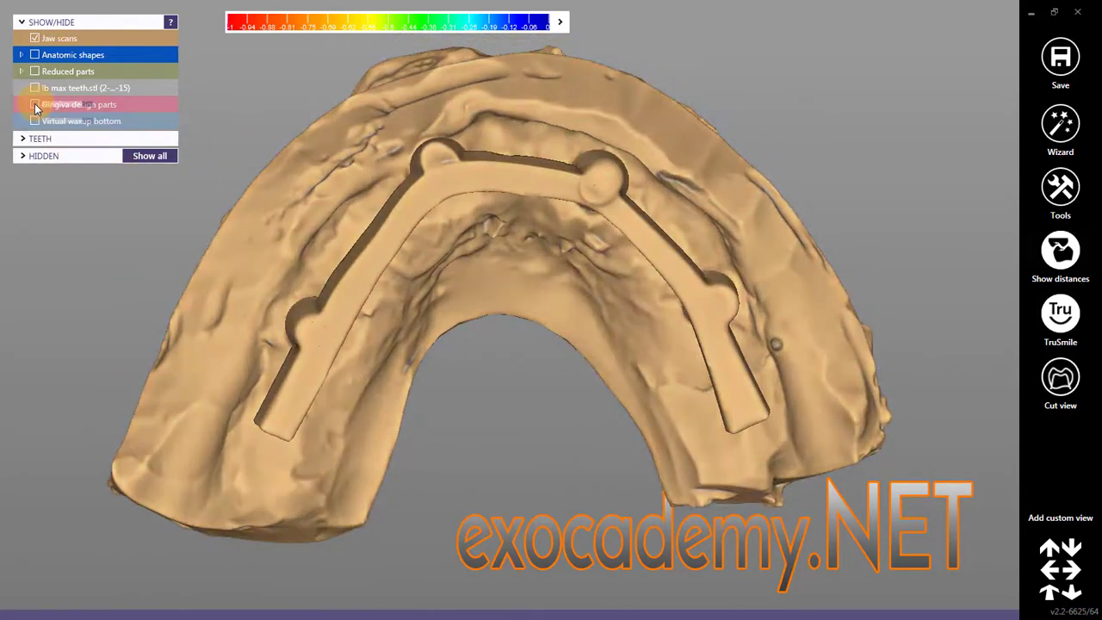
pyautogui.click(34, 104)
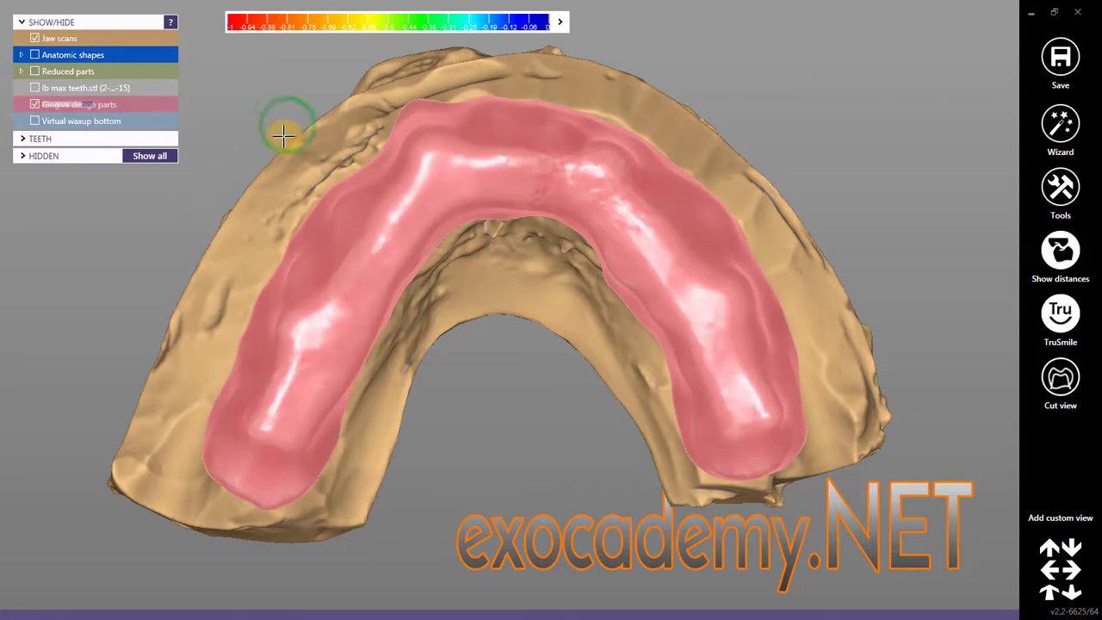
pyautogui.moveTo(284, 129); pyautogui.dragTo(285, 140, button='right')
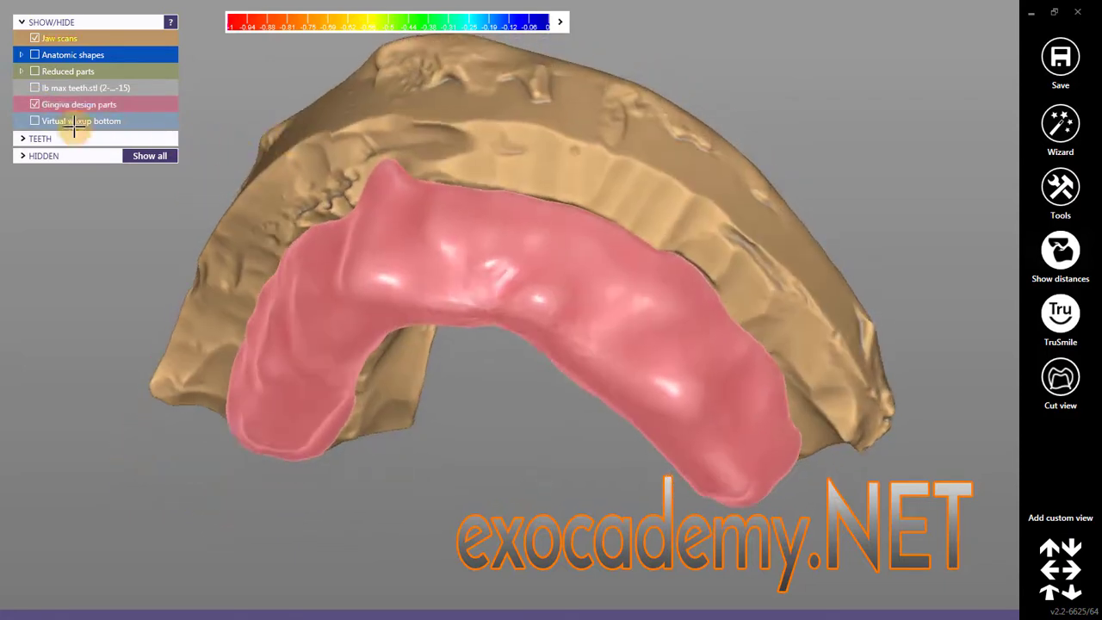
pyautogui.click(34, 71)
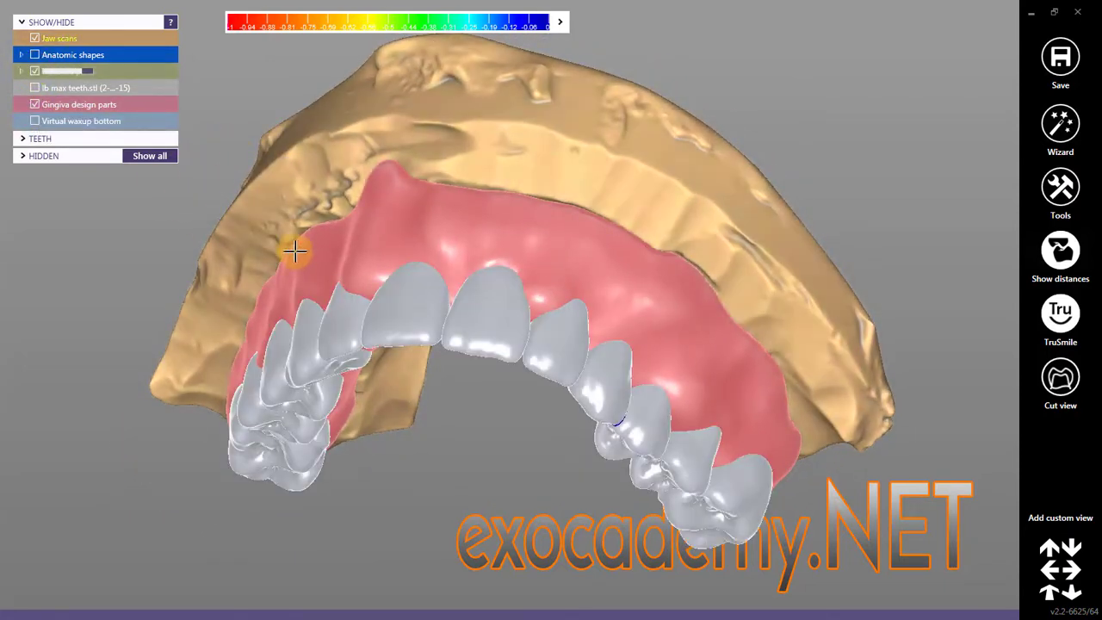
pyautogui.moveTo(295, 248); pyautogui.dragTo(316, 315, button='right')
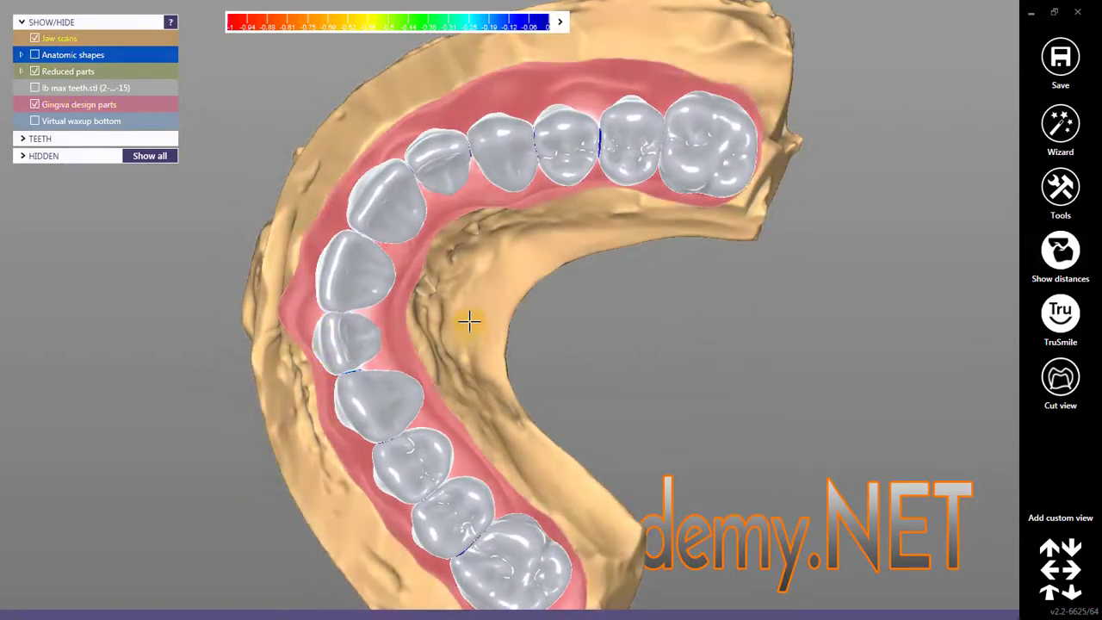
pyautogui.moveTo(481, 241); pyautogui.dragTo(477, 244, button='right')
# Hide the jaw scans and examine the underside of the gingiva design and the occlusal side of the reduced teeth.
pyautogui.moveTo(74, 40)
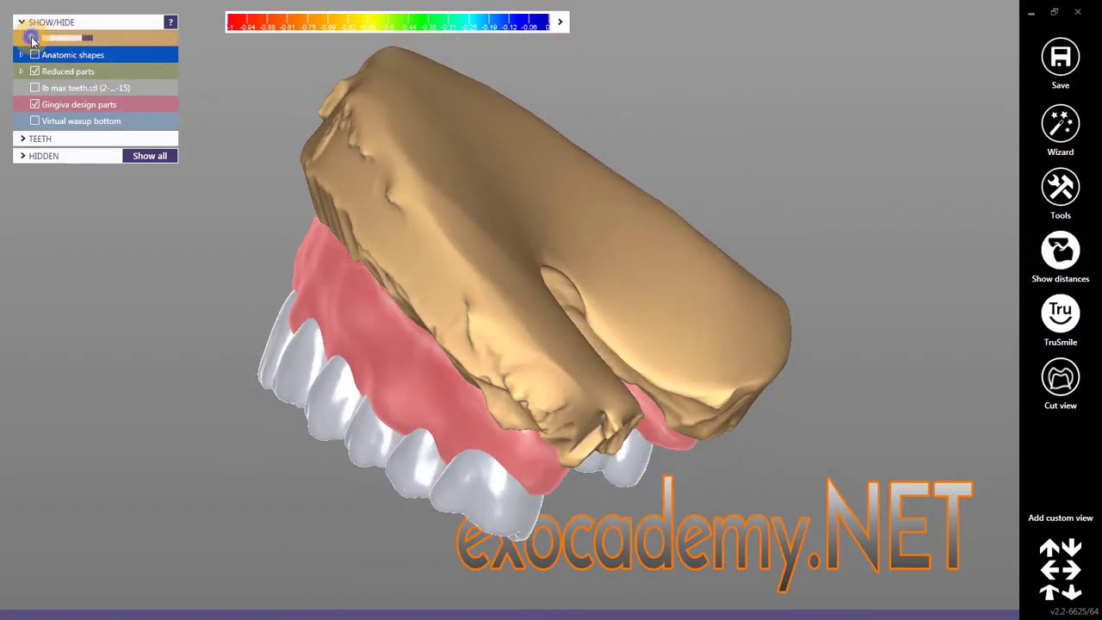
pyautogui.click(32, 40)
pyautogui.moveTo(518, 173); pyautogui.dragTo(514, 184, button='right')
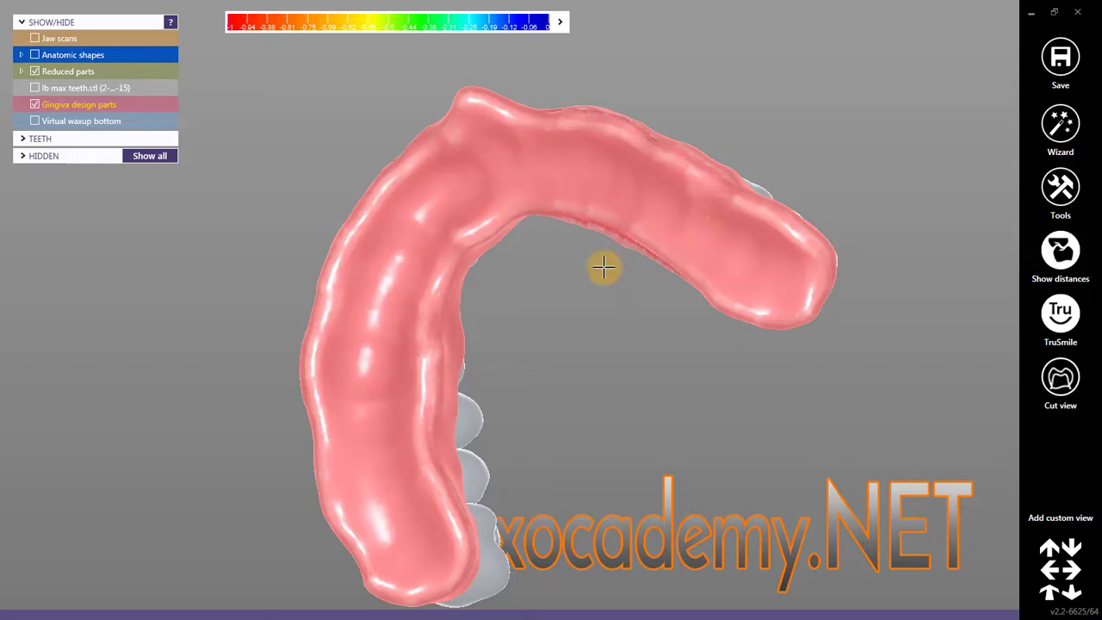
pyautogui.moveTo(531, 357)
pyautogui.mouseDown(button='right')
pyautogui.moveTo(524, 368)
pyautogui.moveTo(530, 357)
pyautogui.mouseUp(button='right')
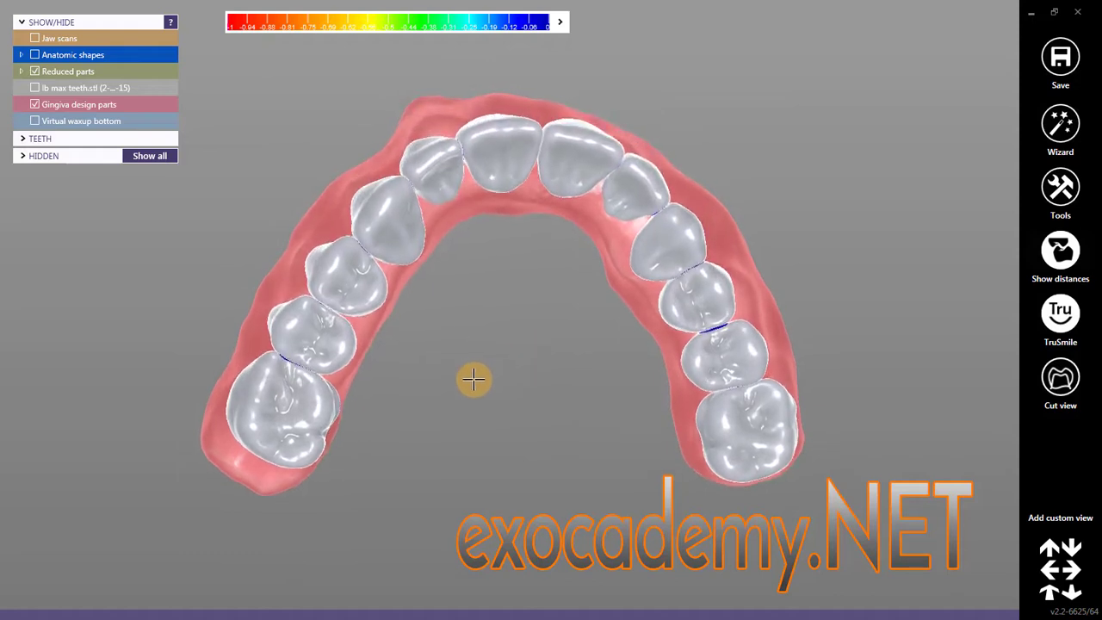
pyautogui.moveTo(803, 217); pyautogui.dragTo(804, 216, button='right')
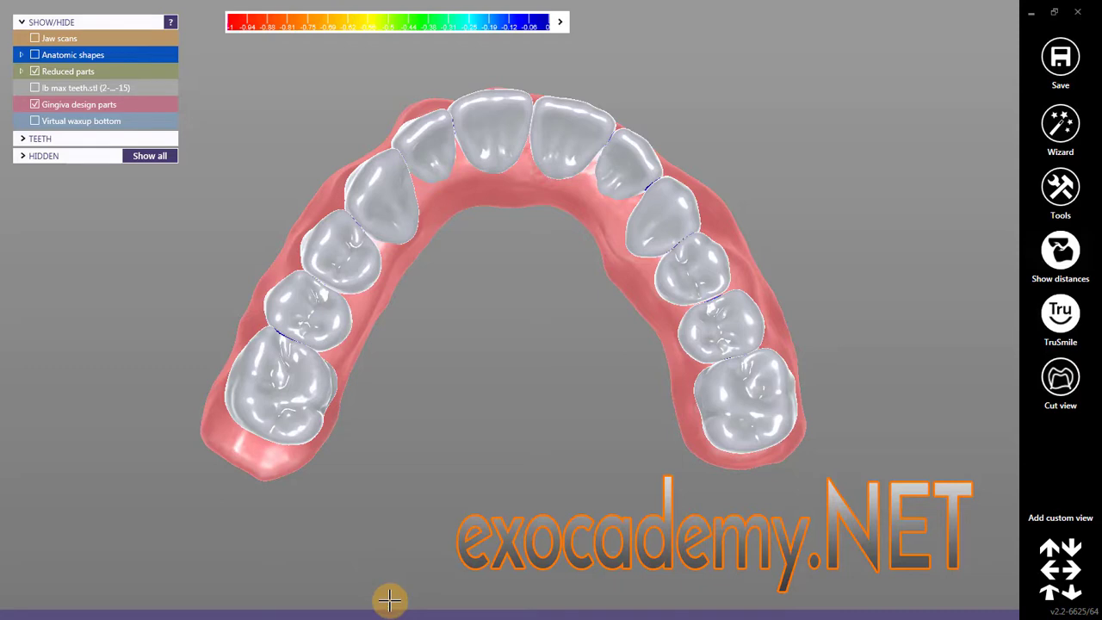
# Hide the reduced parts and briefly toggle the lb max teeth model, leaving only the gingiva design parts displayed.
pyautogui.moveTo(496, 606)
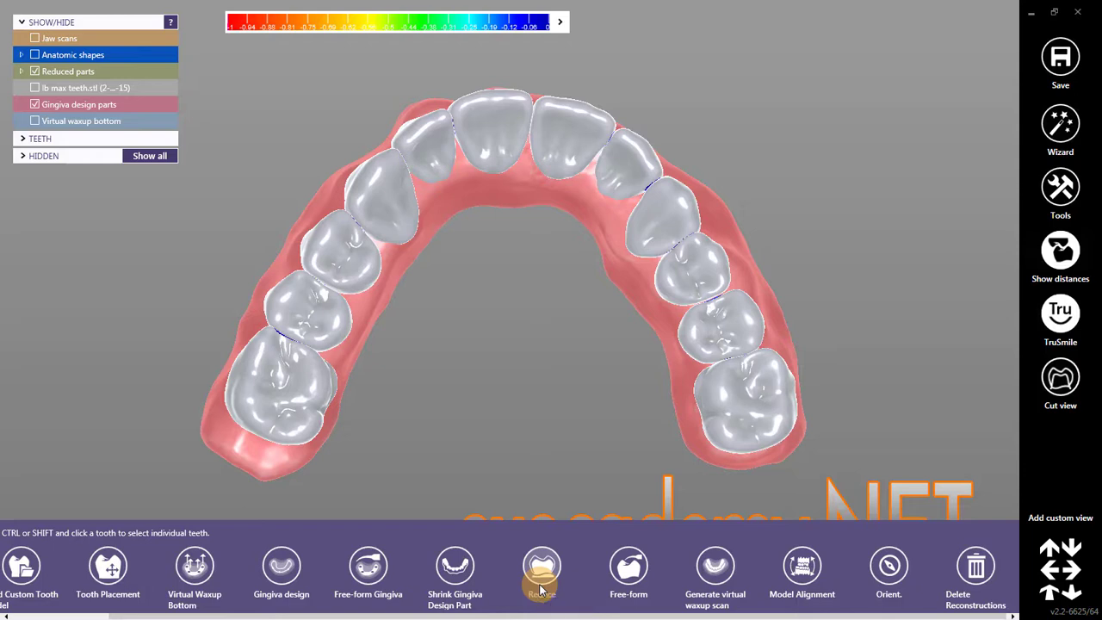
pyautogui.click(541, 588)
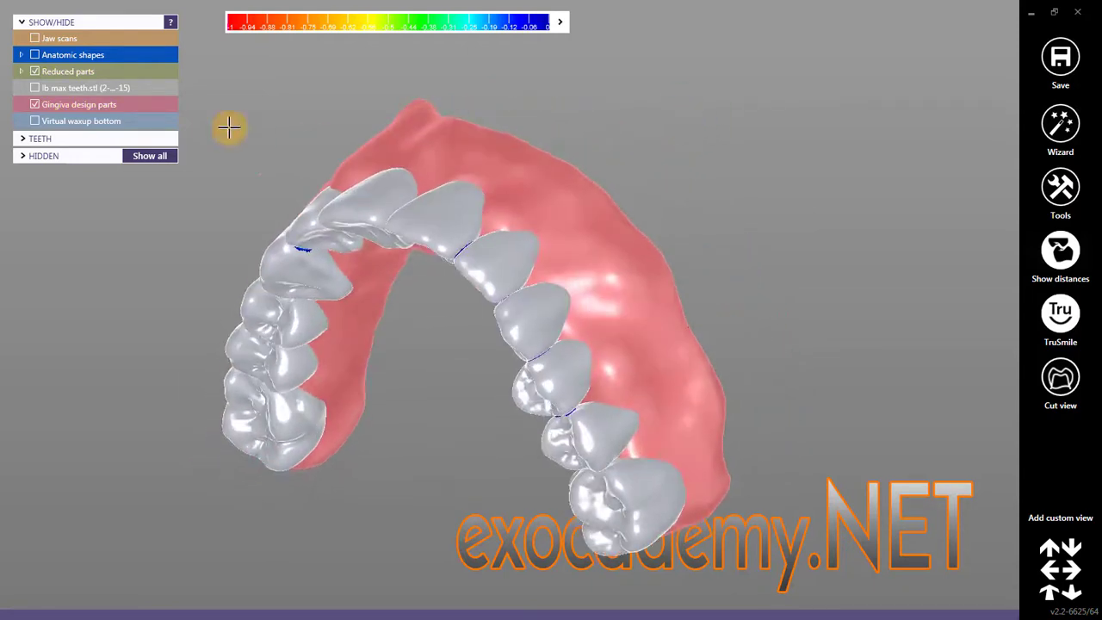
pyautogui.click(34, 72)
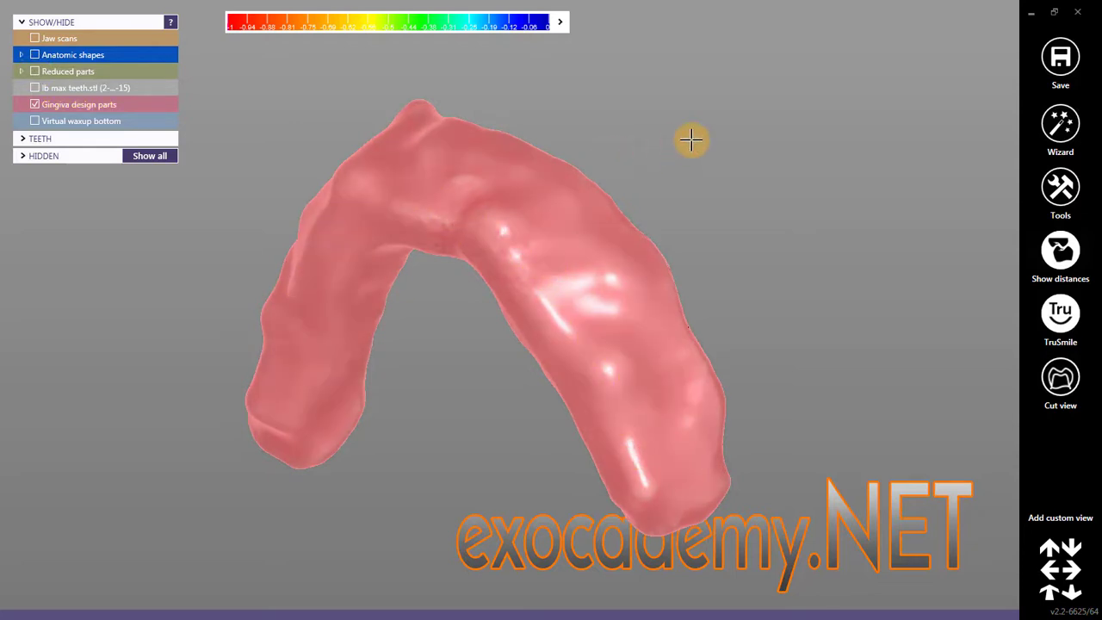
pyautogui.click(34, 88)
pyautogui.click(36, 89)
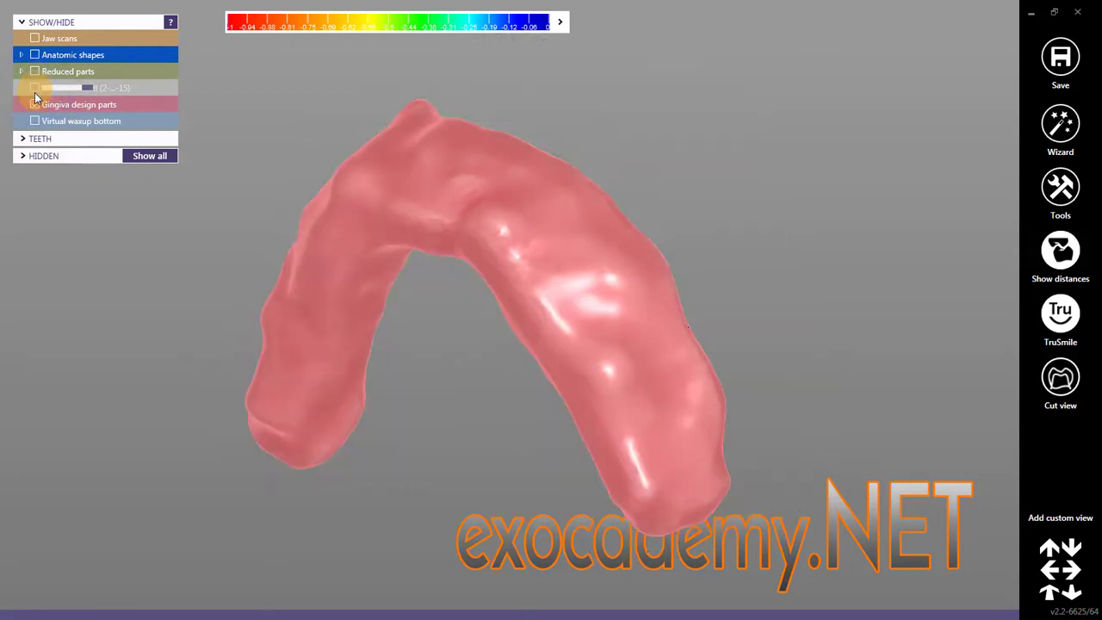
pyautogui.moveTo(568, 178); pyautogui.dragTo(622, 221, button='right')
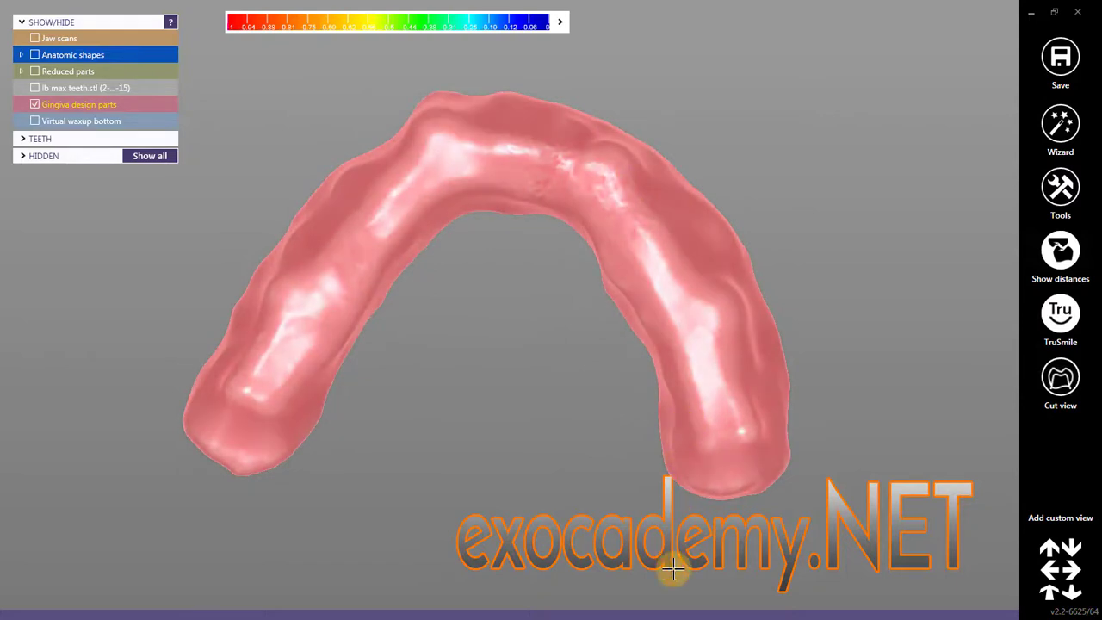
# Generate the virtual waxup scan that merges the teeth with the gingiva design, and accept the result.
pyautogui.moveTo(680, 607)
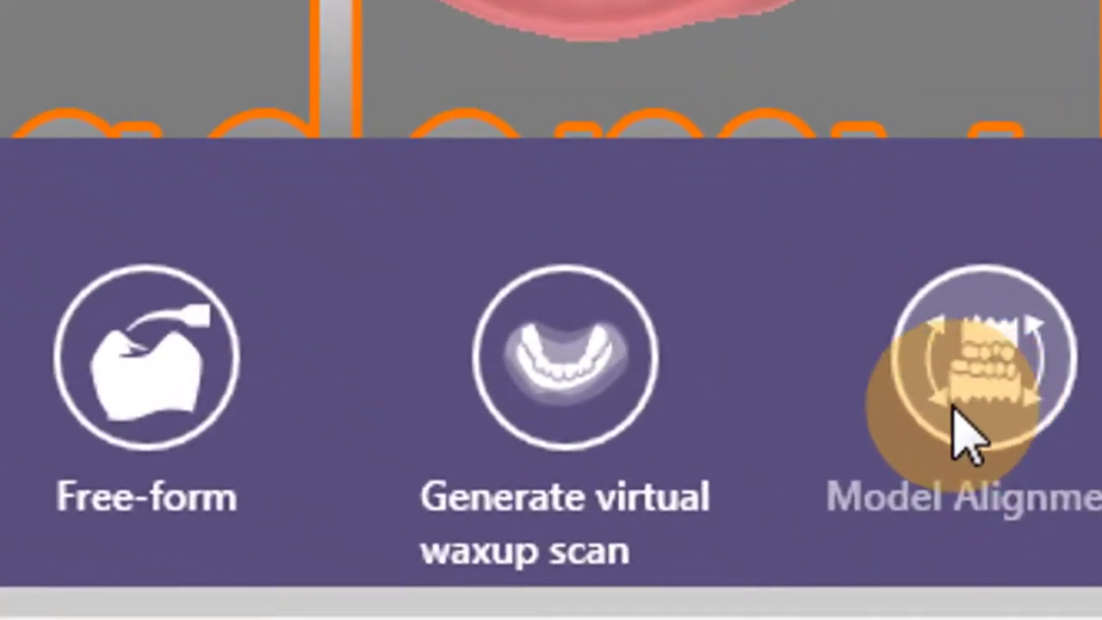
pyautogui.moveTo(743, 612); pyautogui.dragTo(8, 603)
pyautogui.moveTo(258, 594); pyautogui.dragTo(1049, 616)
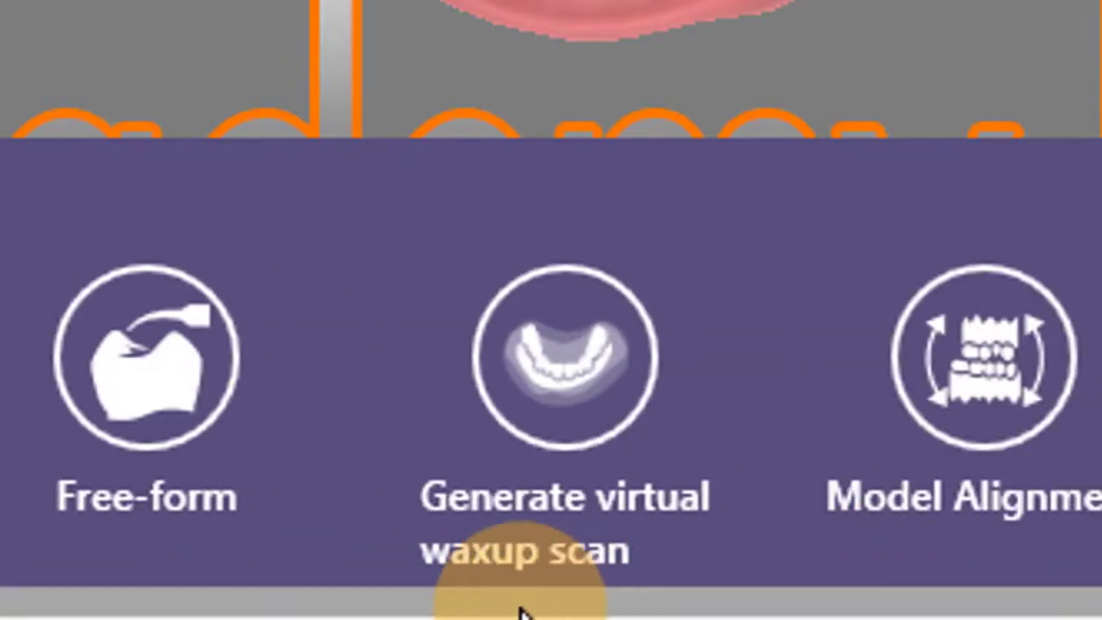
pyautogui.click(620, 412)
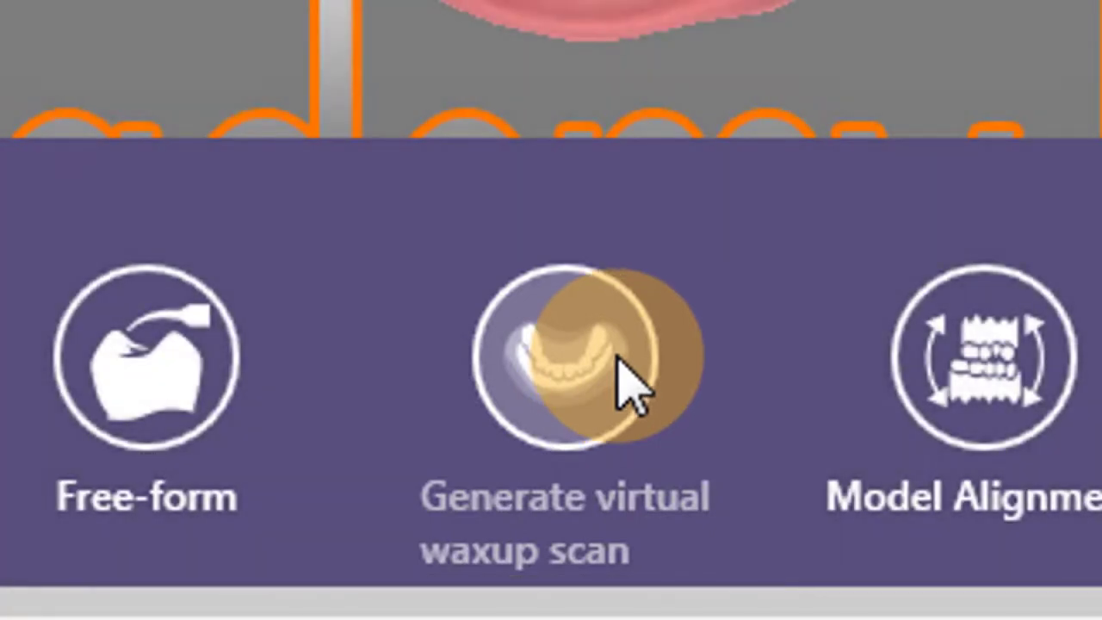
pyautogui.click(631, 387)
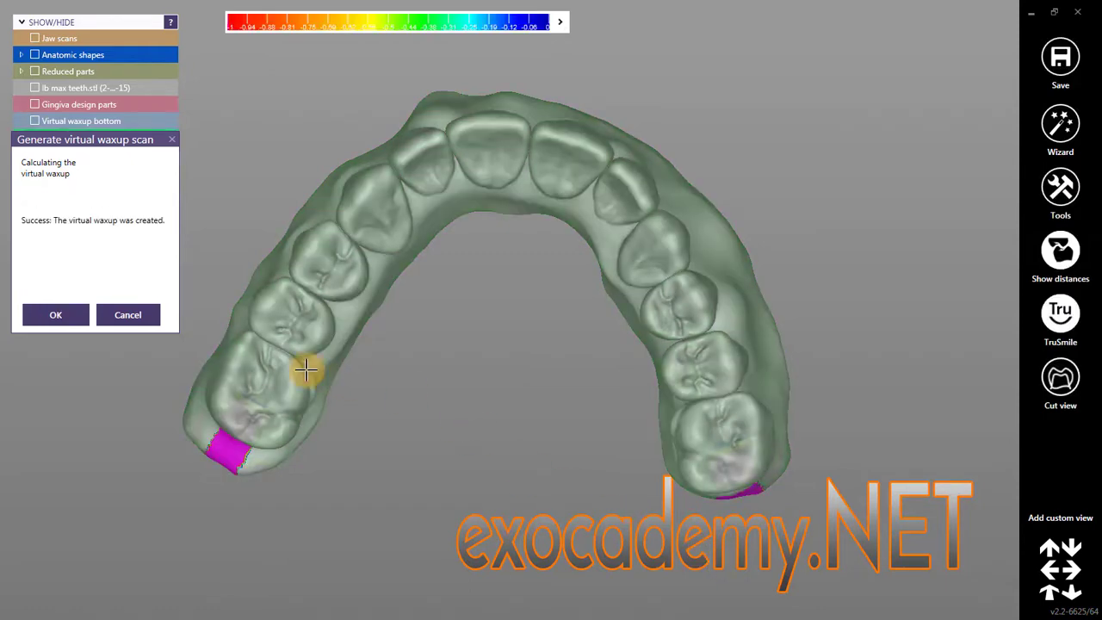
pyautogui.click(59, 316)
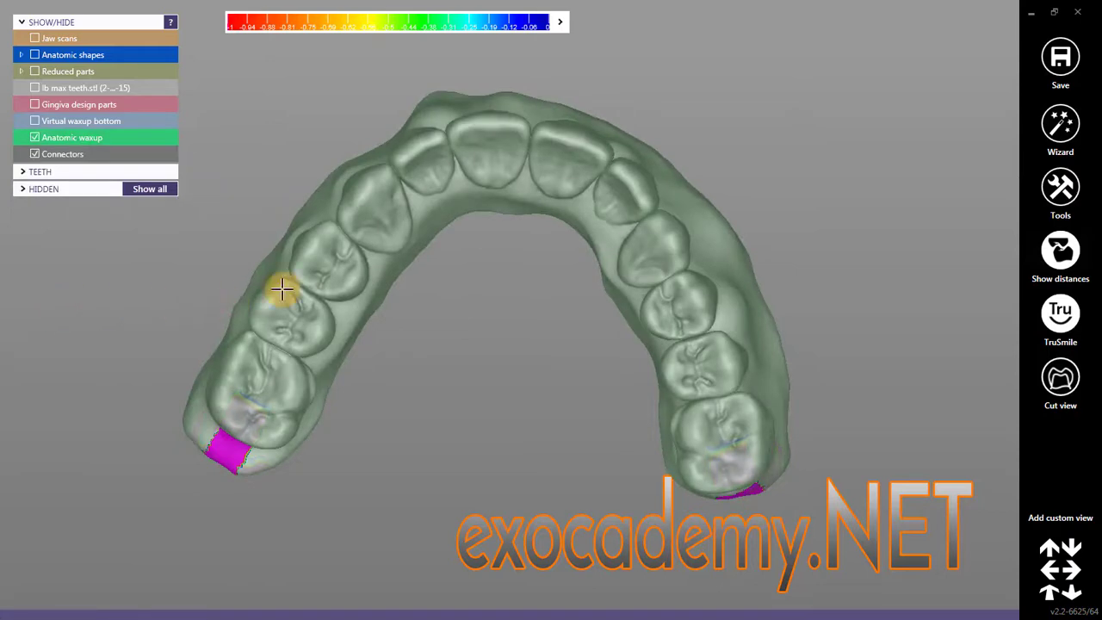
# Show the jaw scans and examine how the anatomic waxup sits on the jaw from several sides.
pyautogui.click(35, 40)
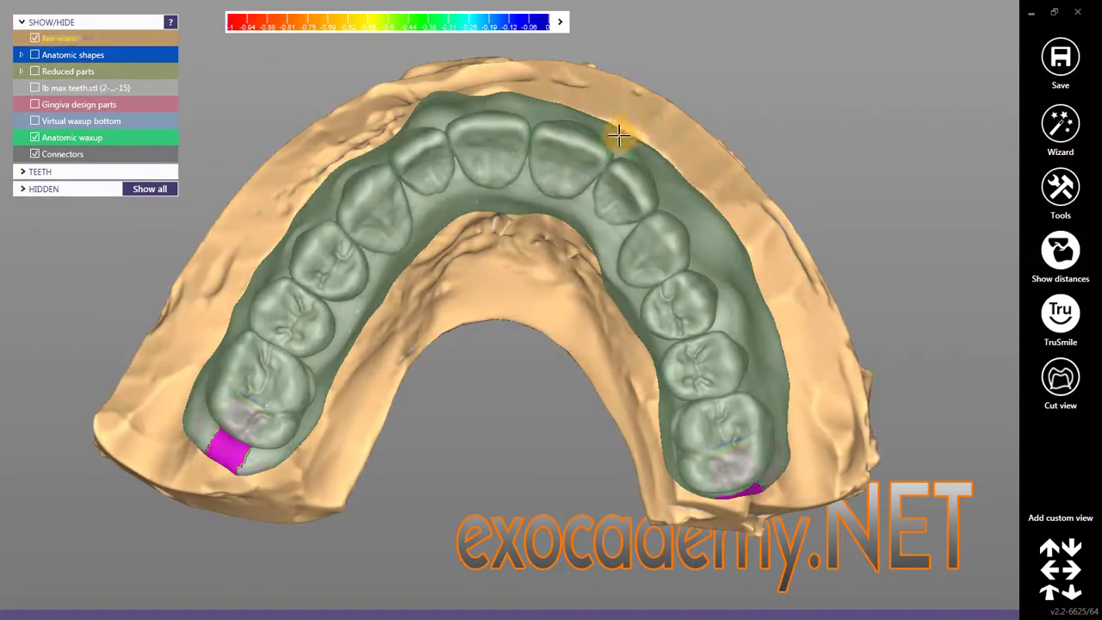
pyautogui.moveTo(617, 135); pyautogui.dragTo(519, 291, button='right')
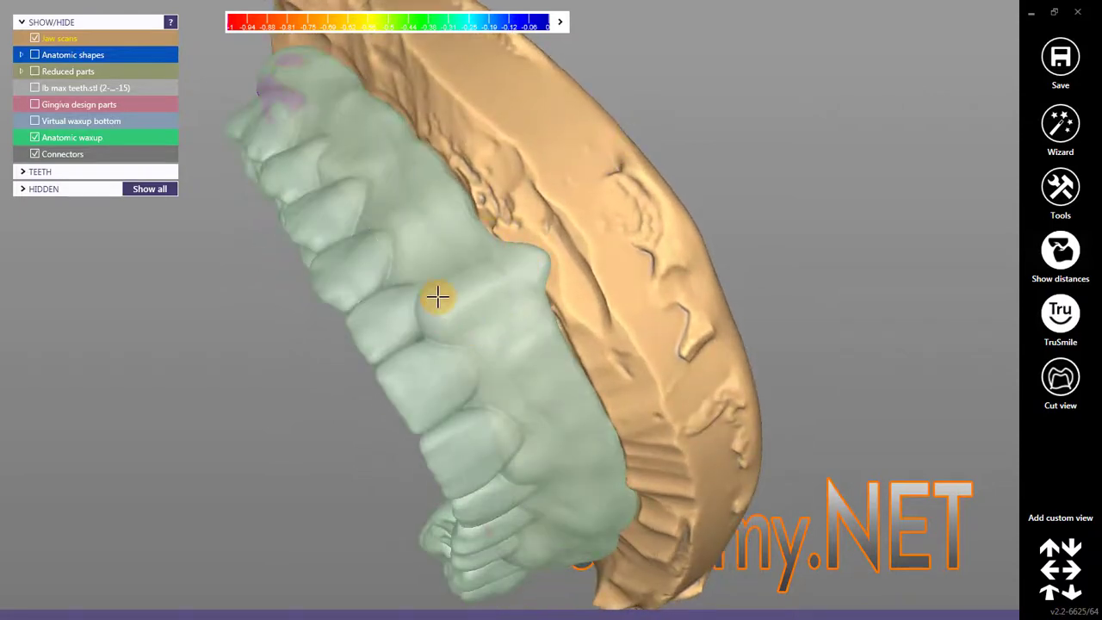
pyautogui.moveTo(437, 297); pyautogui.dragTo(251, 156, button='right')
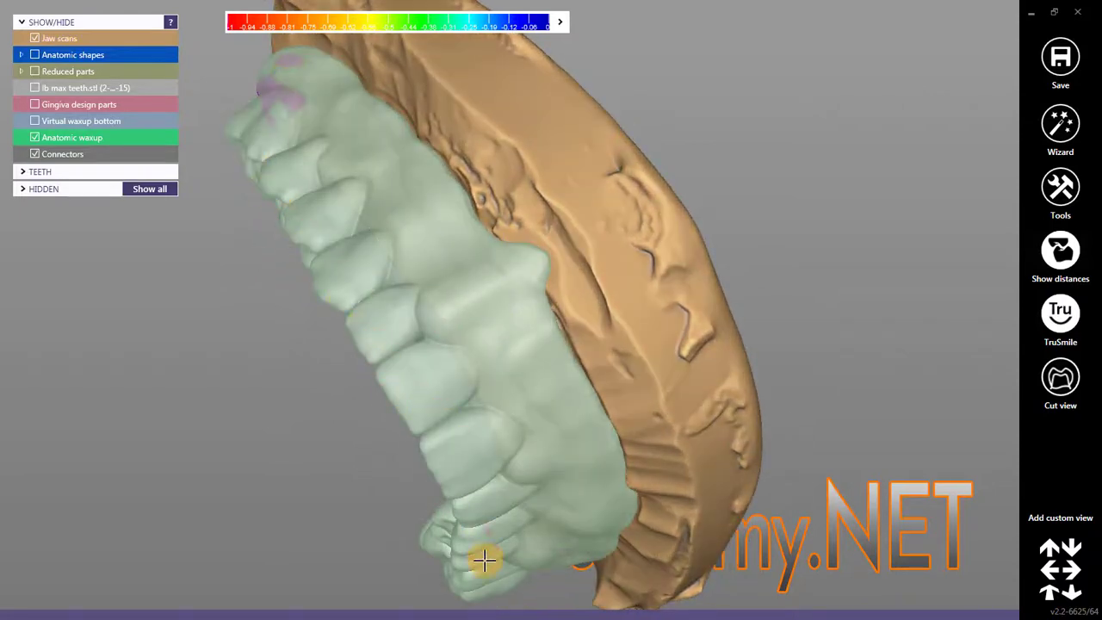
pyautogui.moveTo(450, 384); pyautogui.dragTo(637, 482, button='right')
pyautogui.moveTo(551, 379); pyautogui.dragTo(608, 520, button='right')
pyautogui.moveTo(502, 194); pyautogui.dragTo(624, 205, button='right')
pyautogui.moveTo(596, 249); pyautogui.dragTo(591, 234, button='right')
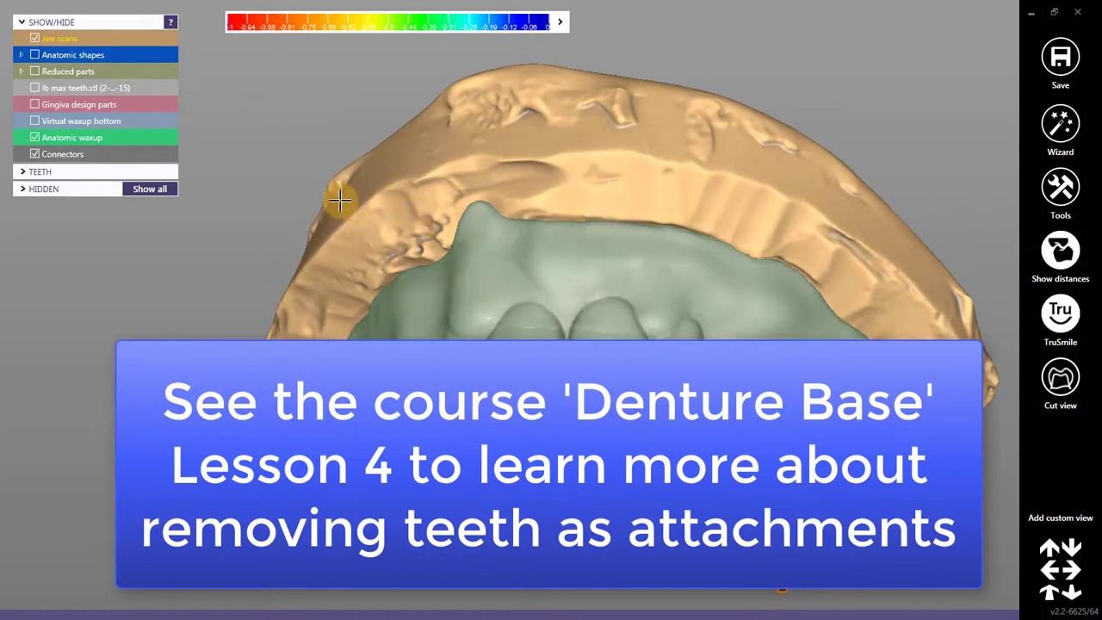
# Hide the jaw scans and examine the bar recess on the waxup's underside and its outer tooth surfaces.
pyautogui.click(35, 39)
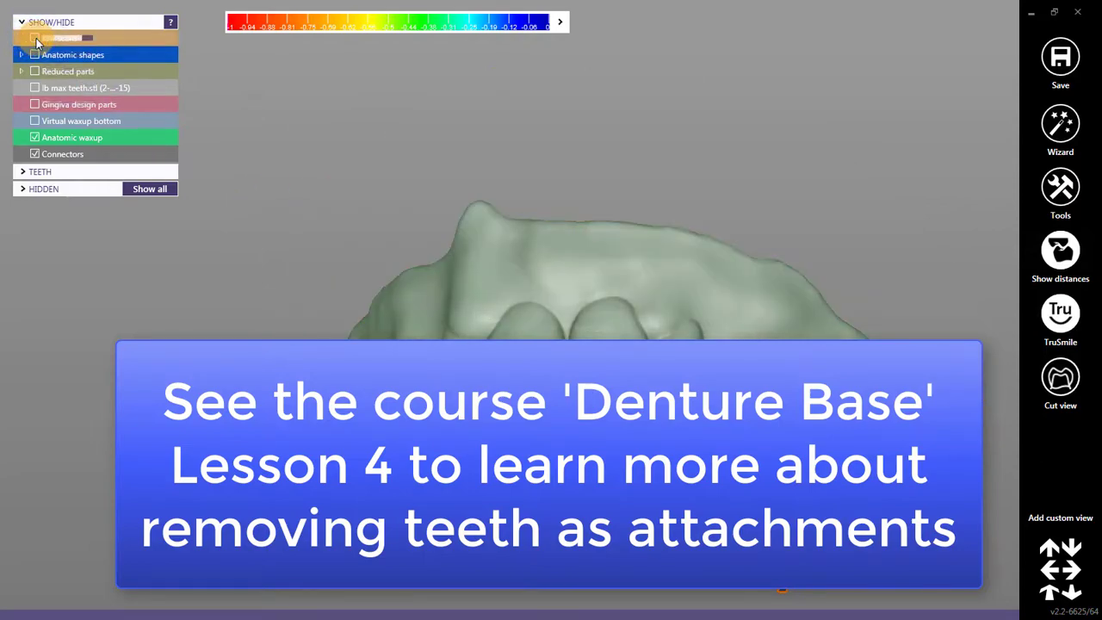
pyautogui.moveTo(435, 194); pyautogui.dragTo(618, 122, button='right')
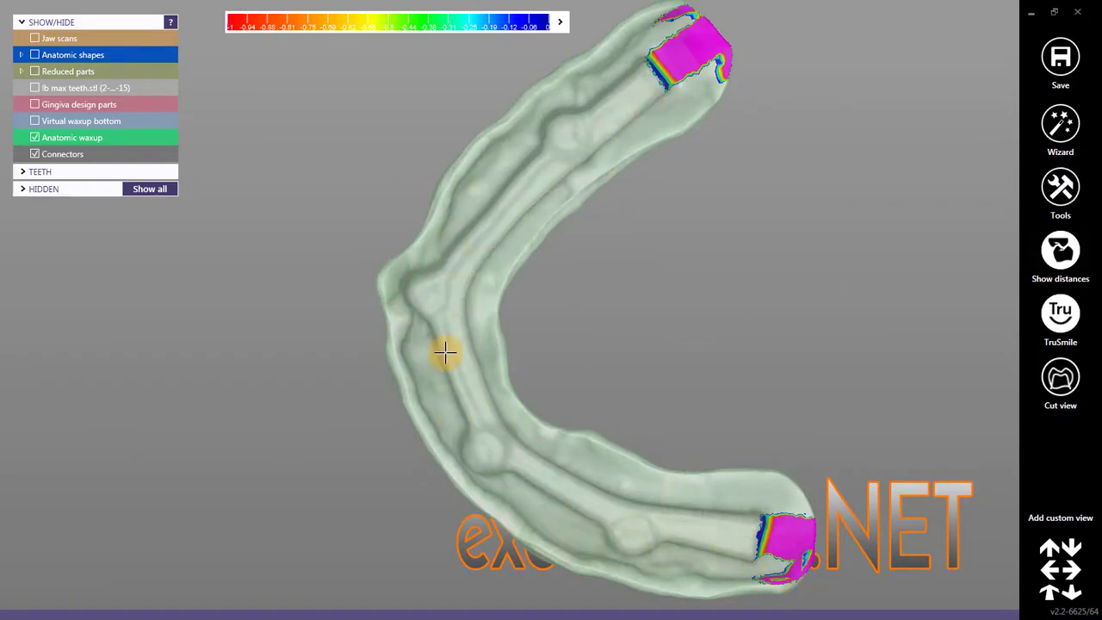
pyautogui.moveTo(462, 372); pyautogui.dragTo(511, 321, button='right')
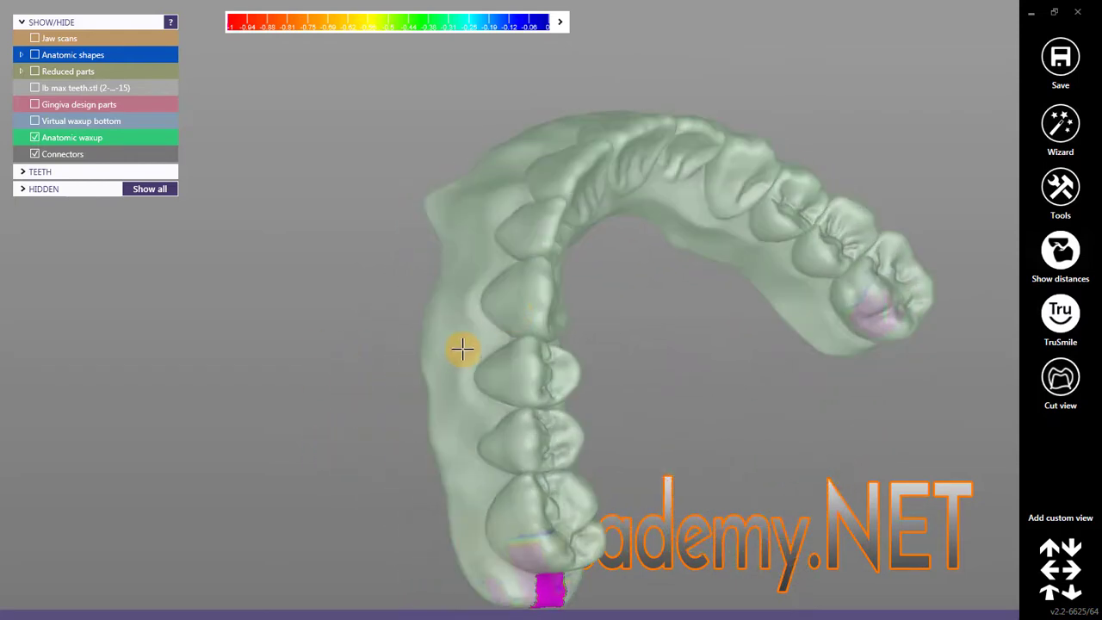
pyautogui.moveTo(463, 347); pyautogui.dragTo(671, 335, button='right')
pyautogui.moveTo(631, 194); pyautogui.dragTo(445, 125, button='right')
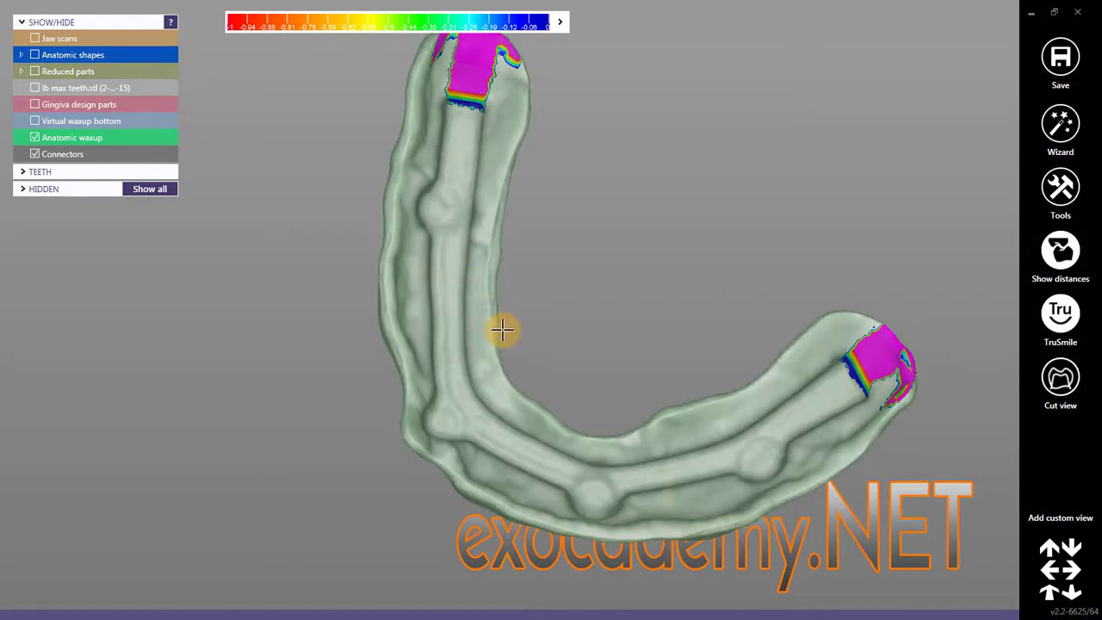
pyautogui.moveTo(614, 375)
pyautogui.mouseDown(button='right')
pyautogui.moveTo(611, 386)
pyautogui.moveTo(622, 391)
pyautogui.moveTo(611, 393)
pyautogui.mouseUp(button='right')
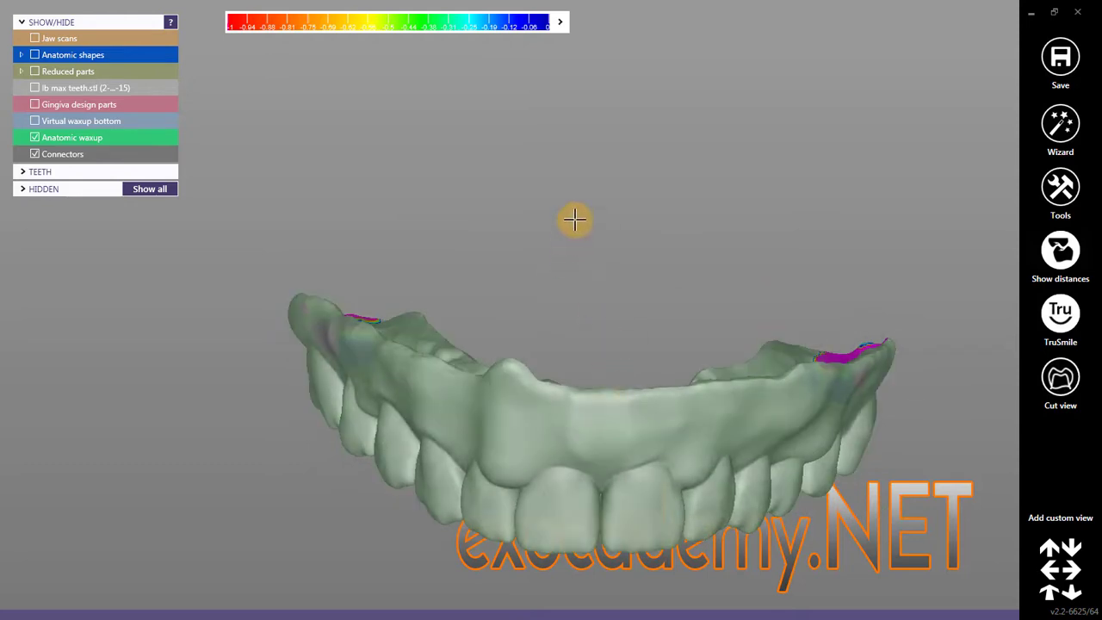